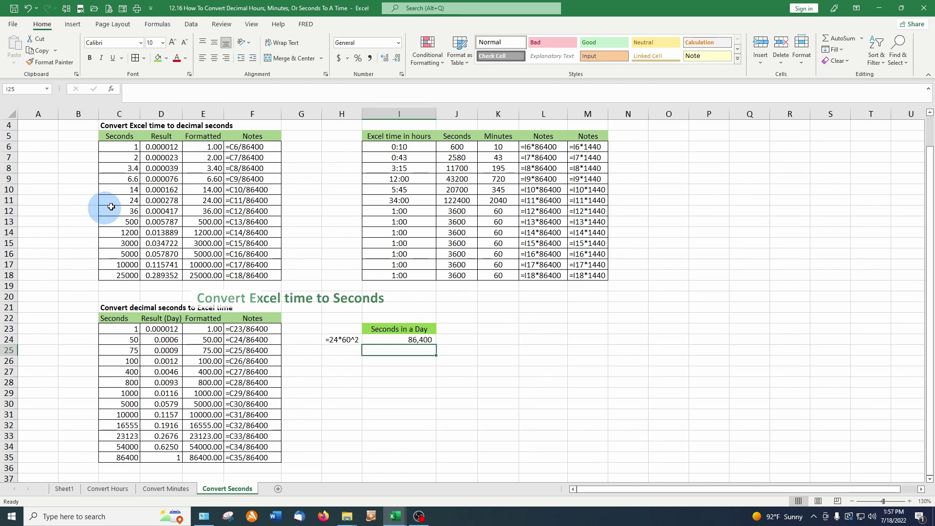
Examine the seconds-in-a-day formula and the formulas using 86400 in the two decimal seconds tables
{"action": "left_click", "coordinate": [160, 148]}
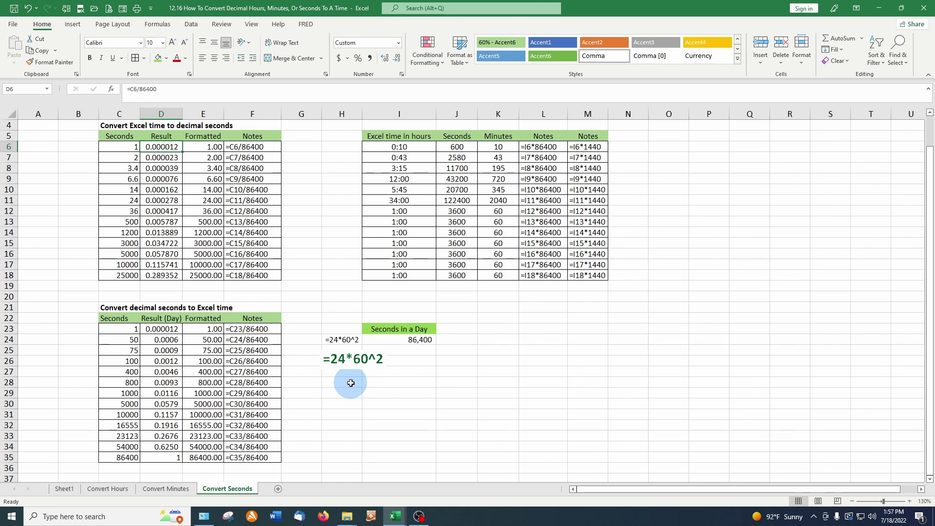
{"action": "left_click", "coordinate": [341, 339]}
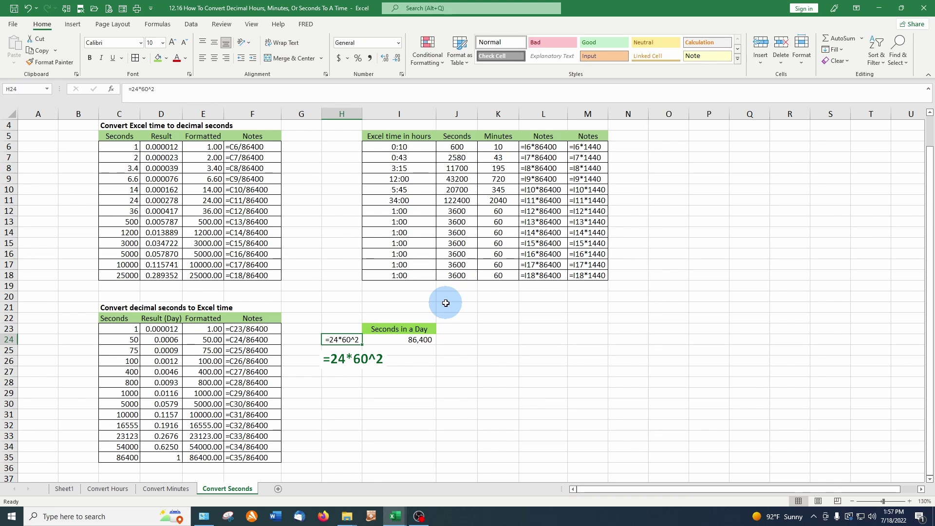
{"action": "left_click", "coordinate": [419, 340]}
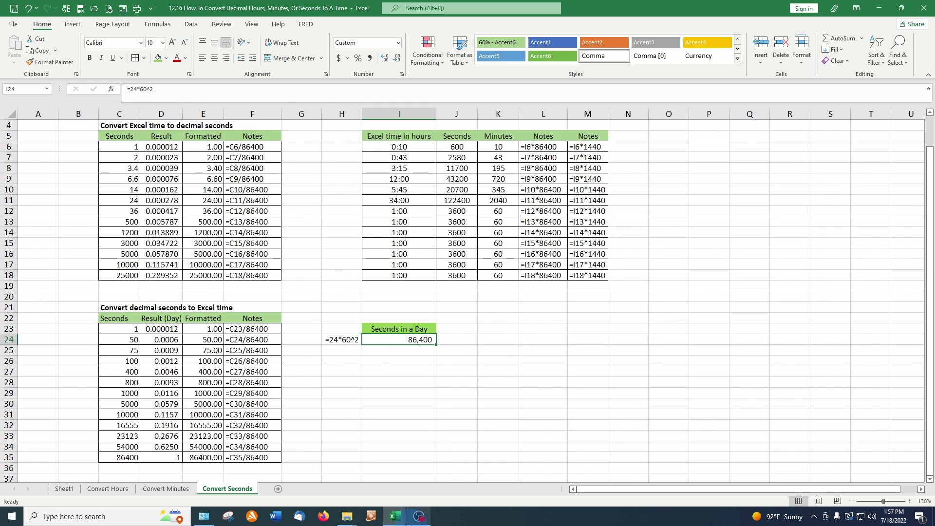
{"action": "left_click", "coordinate": [172, 146]}
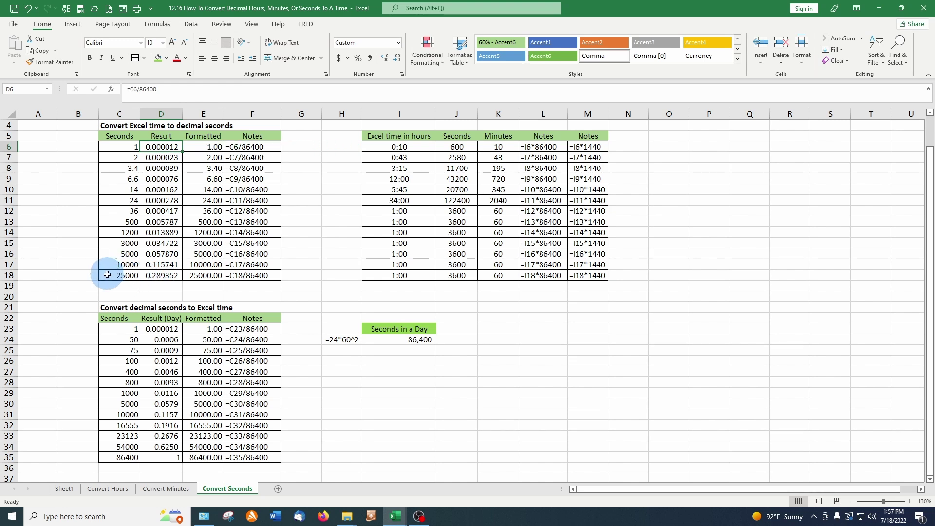
{"action": "left_click", "coordinate": [171, 277]}
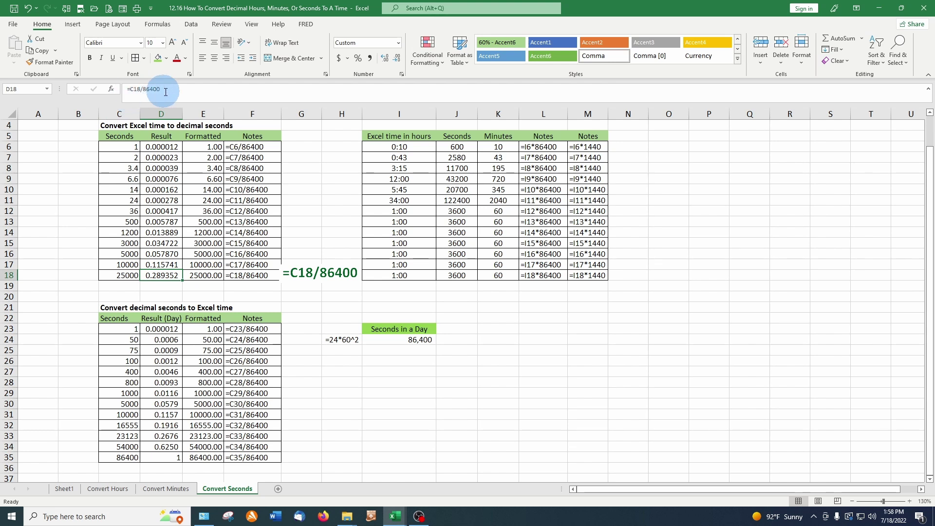
{"action": "left_click", "coordinate": [204, 275]}
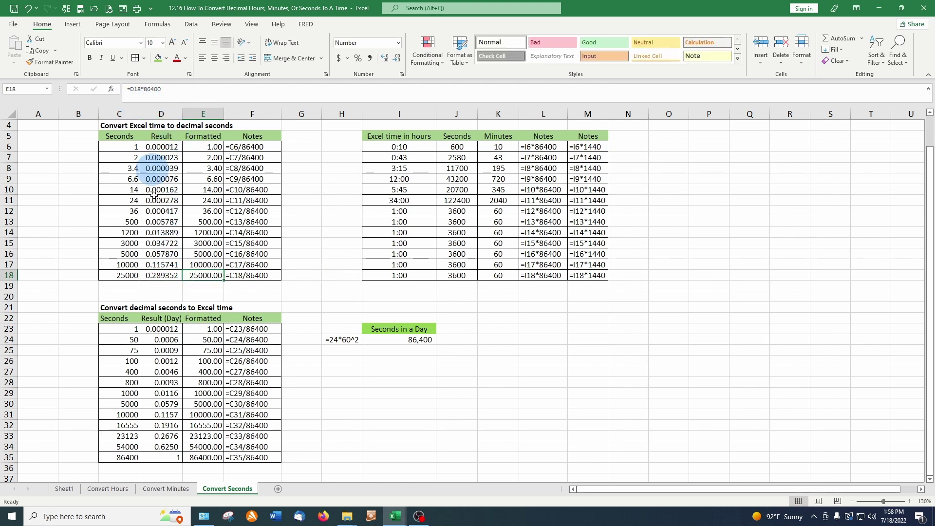
{"action": "left_click", "coordinate": [161, 275]}
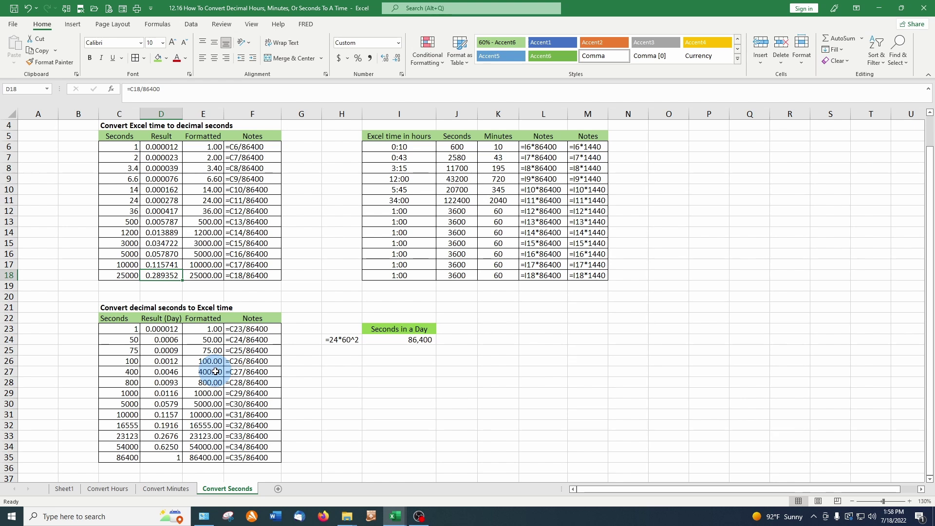
{"action": "key", "text": "Right"}
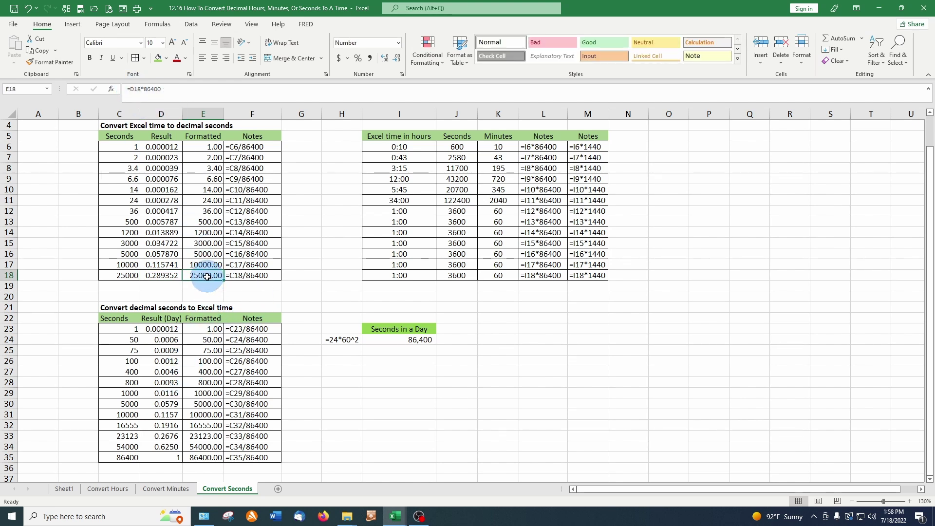
{"action": "left_click", "coordinate": [130, 275]}
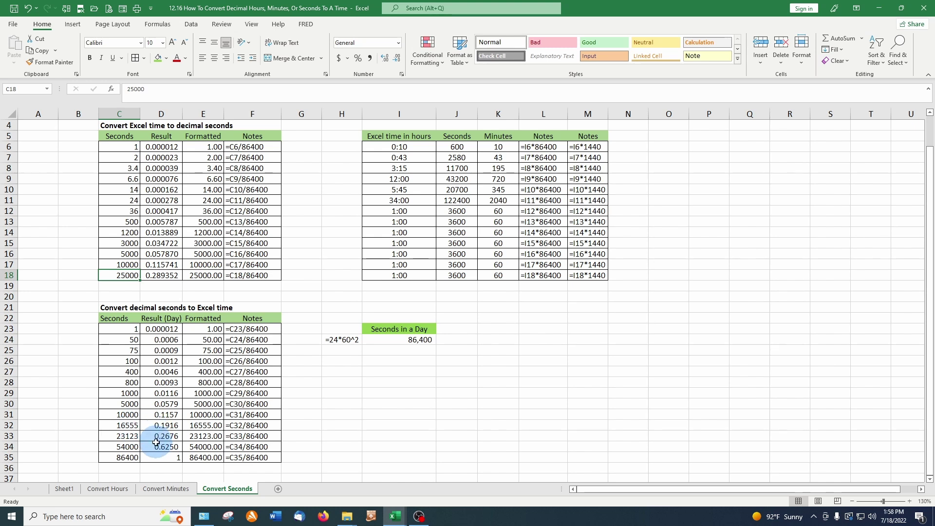
{"action": "left_click", "coordinate": [126, 330]}
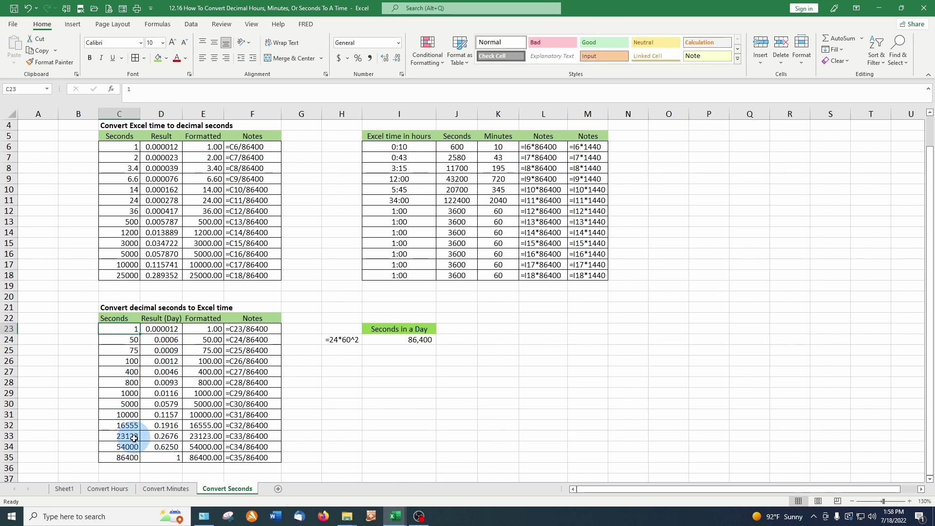
{"action": "left_click", "coordinate": [215, 408]}
{"action": "scroll", "coordinate": [197, 420], "scroll_direction": "down", "scroll_amount": 1}
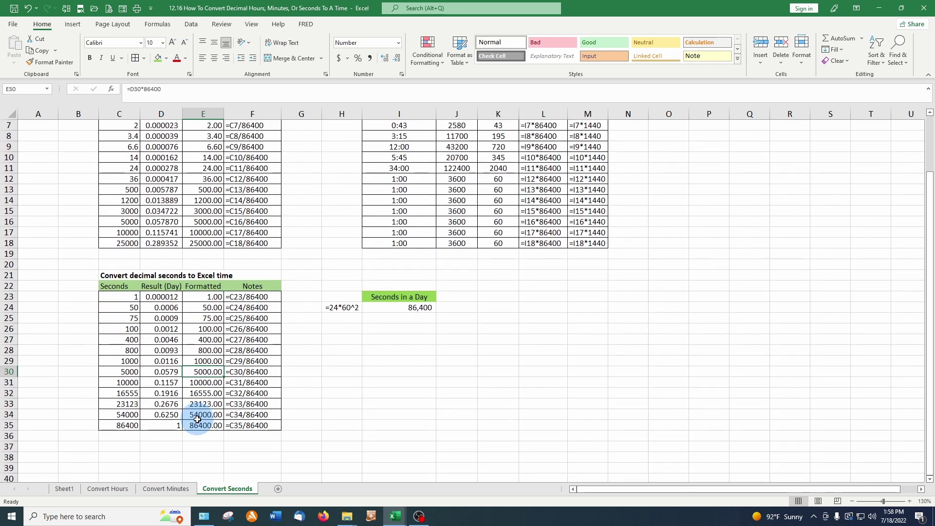
{"action": "scroll", "coordinate": [237, 347], "scroll_direction": "up", "scroll_amount": 1}
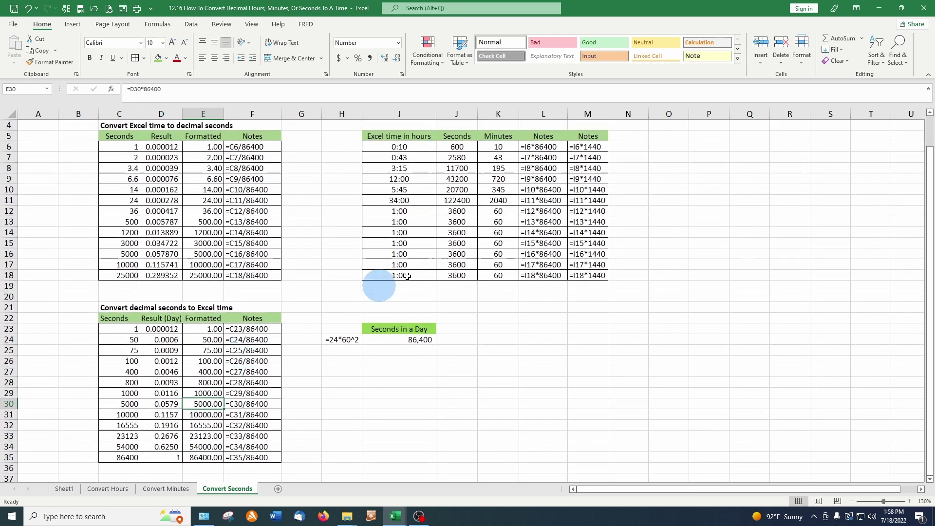
Examine the first row of the Excel time in hours table, including its seconds and minutes formulas
{"action": "left_click", "coordinate": [455, 179]}
{"action": "left_click", "coordinate": [397, 136]}
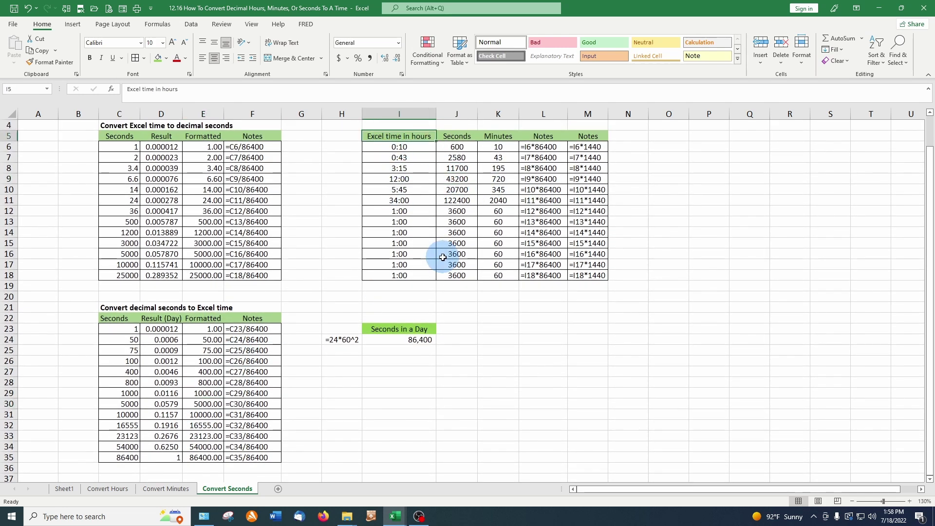
{"action": "left_click", "coordinate": [399, 146]}
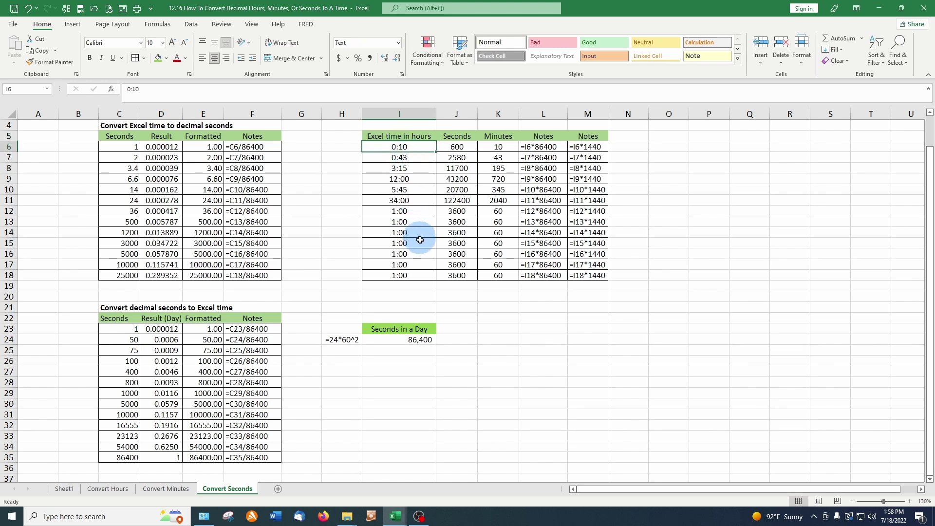
{"action": "key", "text": "Right"}
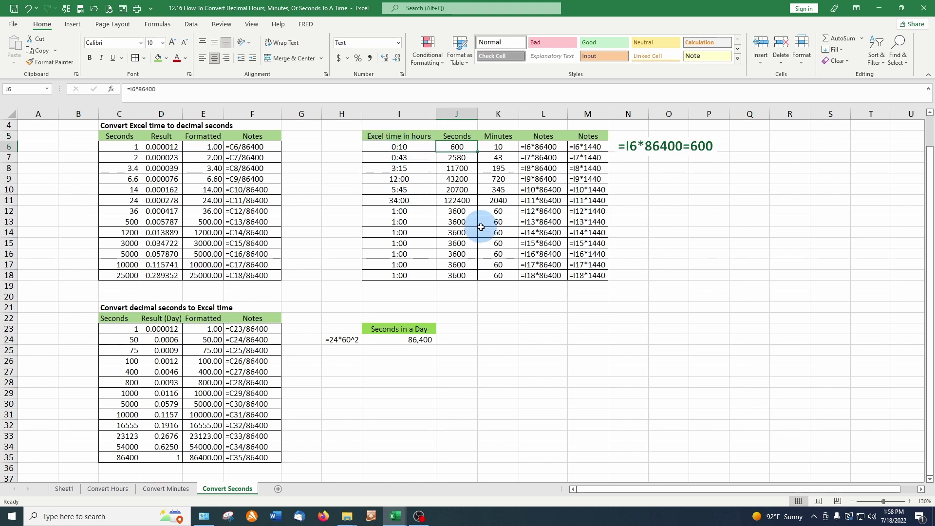
{"action": "left_click", "coordinate": [400, 145]}
{"action": "left_click", "coordinate": [460, 145]}
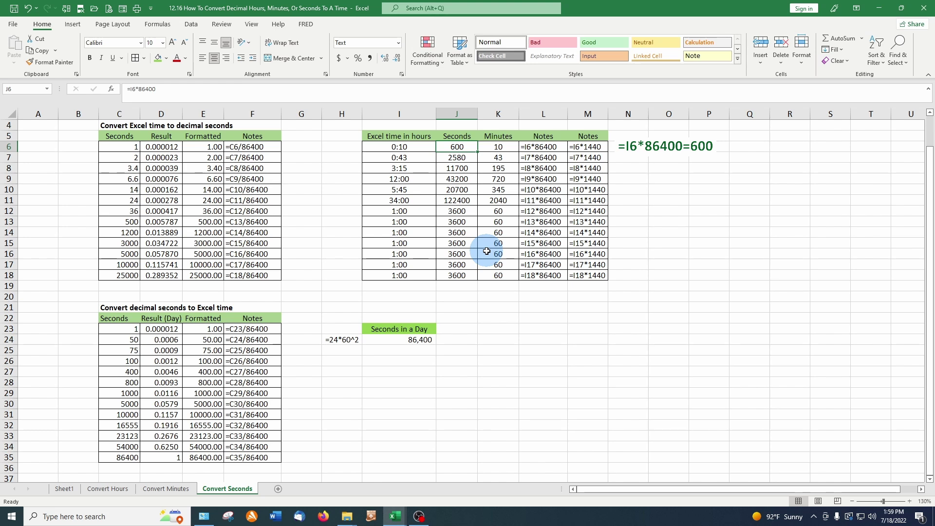
{"action": "left_click", "coordinate": [498, 146]}
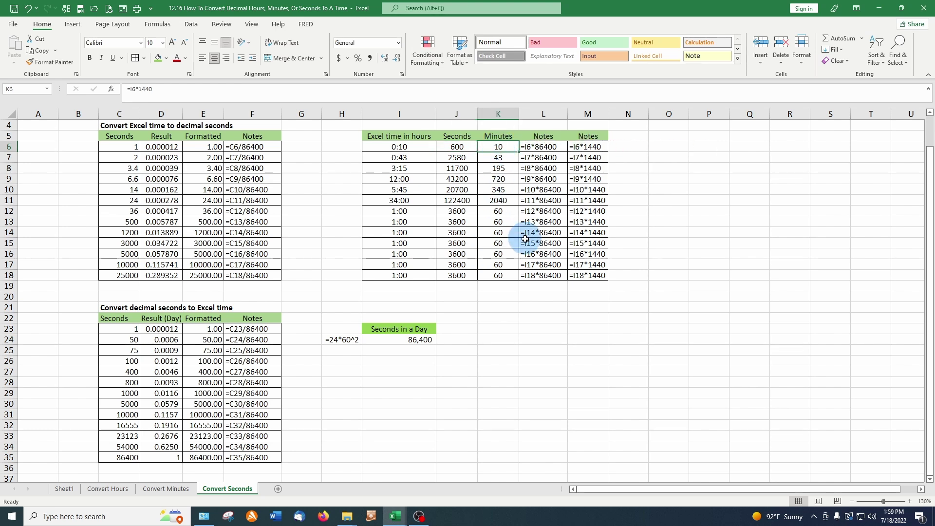
Examine the seconds and minutes formulas for the 3:15 entry and the seconds formula for the 12:00 entry
{"action": "key", "text": "Left"}
{"action": "key", "text": "Left"}
{"action": "key", "text": "Down"}
{"action": "key", "text": "Down"}
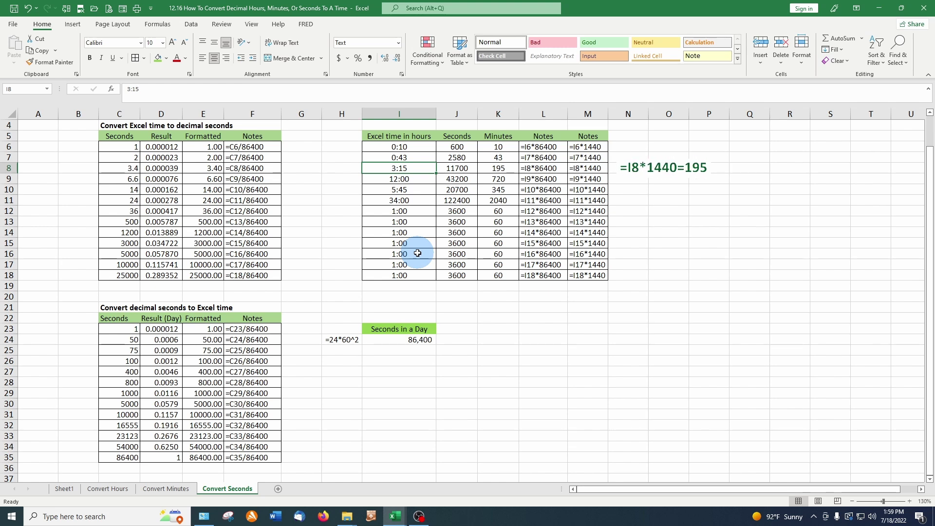
{"action": "left_click", "coordinate": [447, 169]}
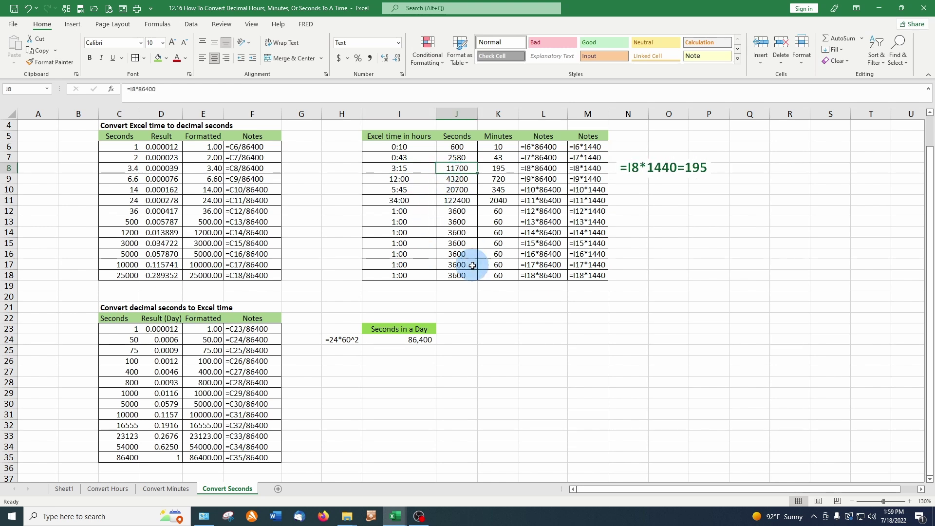
{"action": "left_click", "coordinate": [495, 168]}
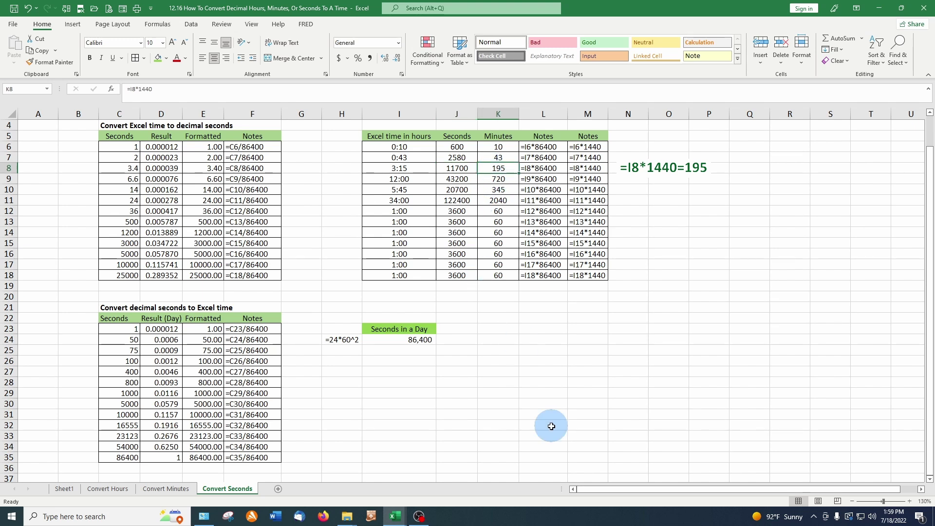
{"action": "left_click", "coordinate": [401, 180]}
{"action": "left_click", "coordinate": [456, 179]}
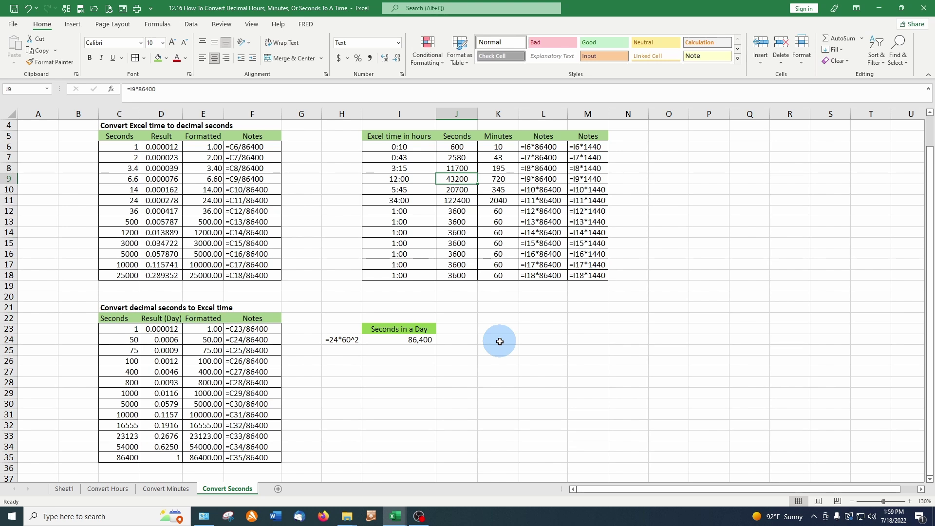
Enter the formula =I24/2 in cell J24 to calculate the seconds in half a day
{"action": "left_click", "coordinate": [471, 339]}
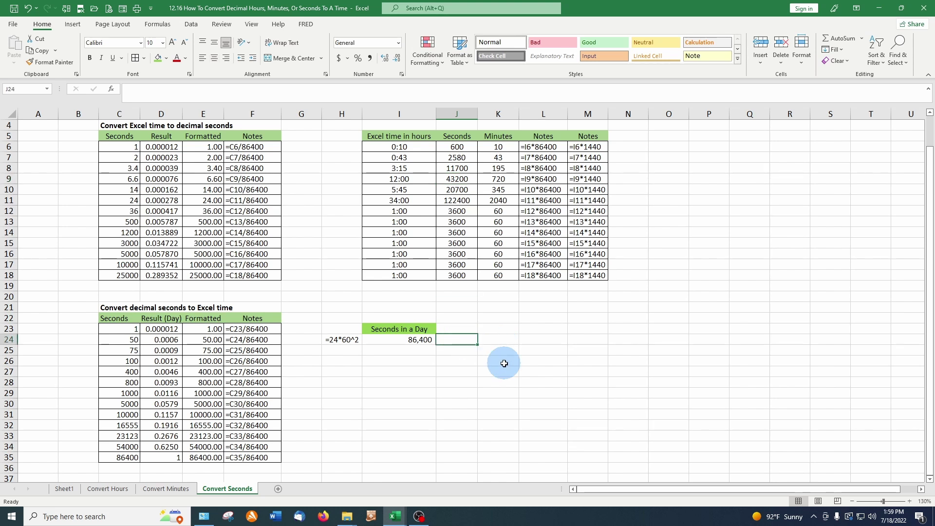
{"action": "type", "text": "="}
{"action": "key", "text": "Left"}
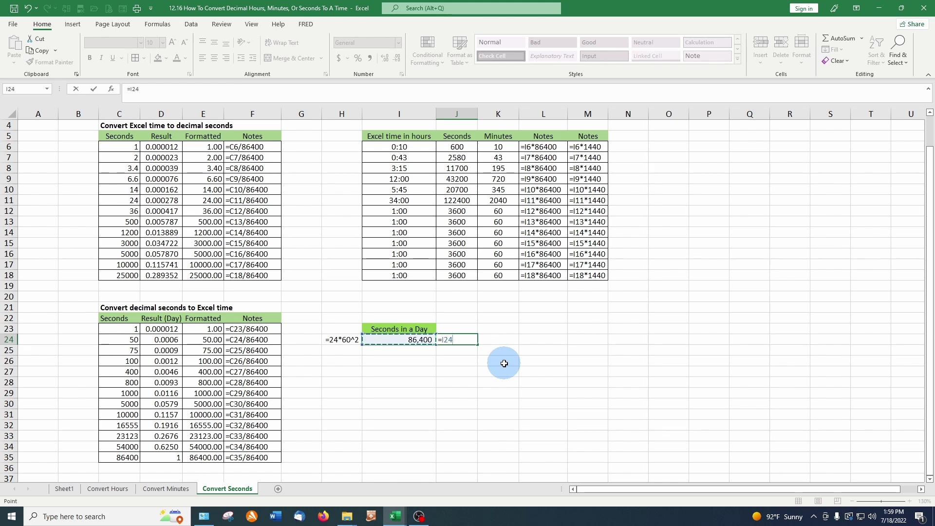
{"action": "type", "text": "/2"}
{"action": "key", "text": "Return"}
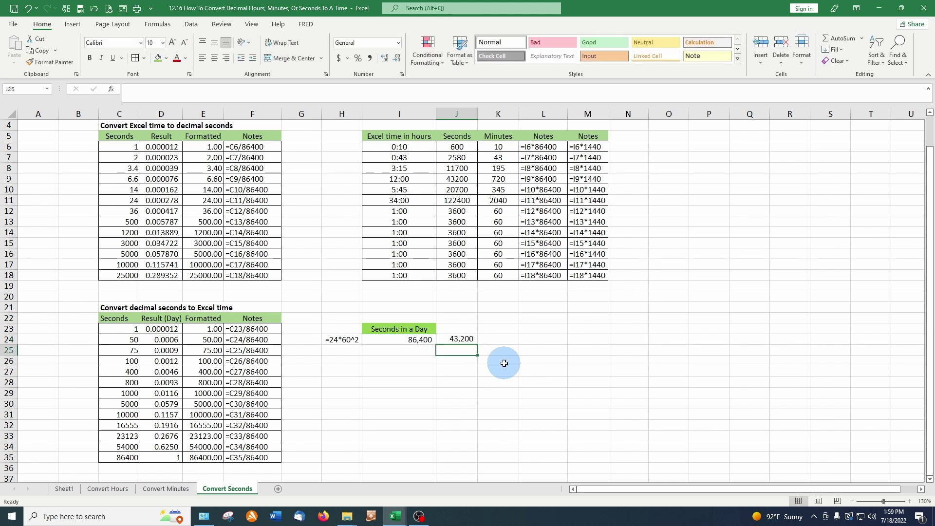
Review the 12:00 row's conversions and enter =60*12 in cell K24 to check its minutes
{"action": "left_click", "coordinate": [407, 179]}
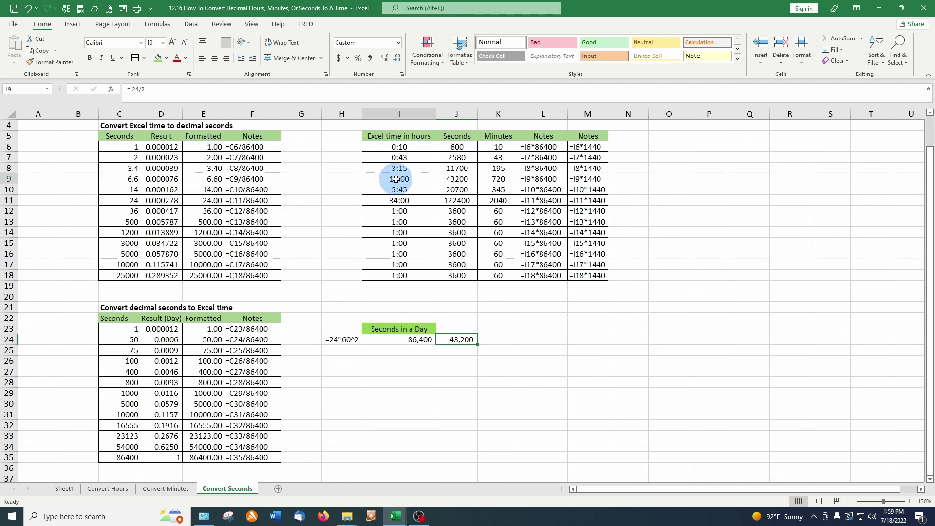
{"action": "left_click", "coordinate": [462, 179]}
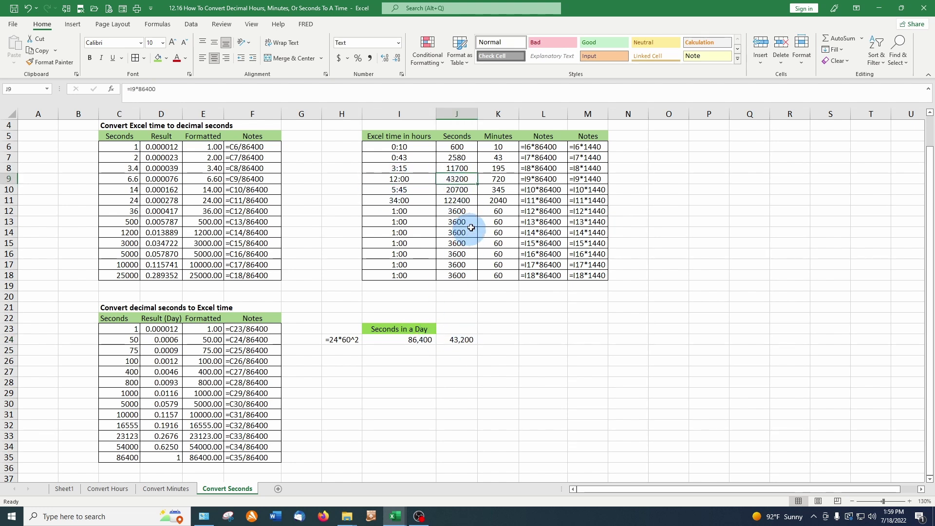
{"action": "left_click", "coordinate": [498, 180]}
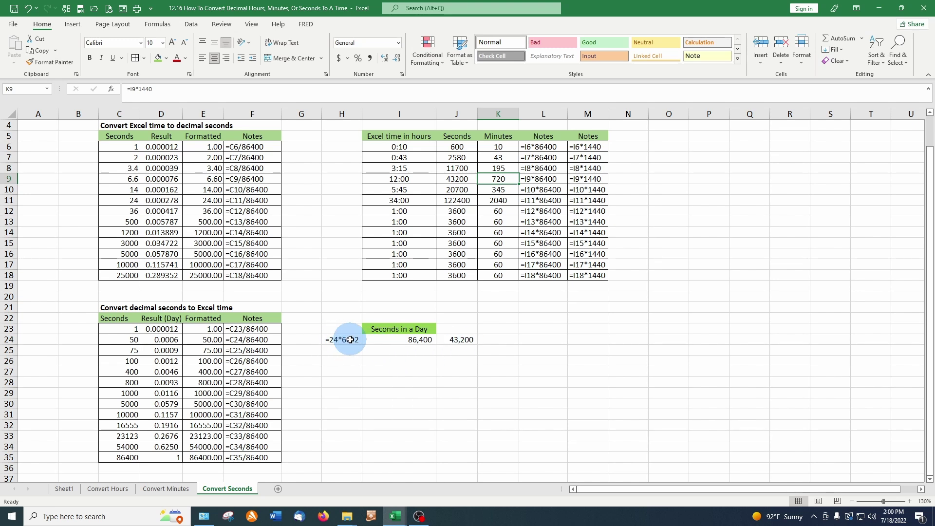
{"action": "left_click", "coordinate": [502, 337]}
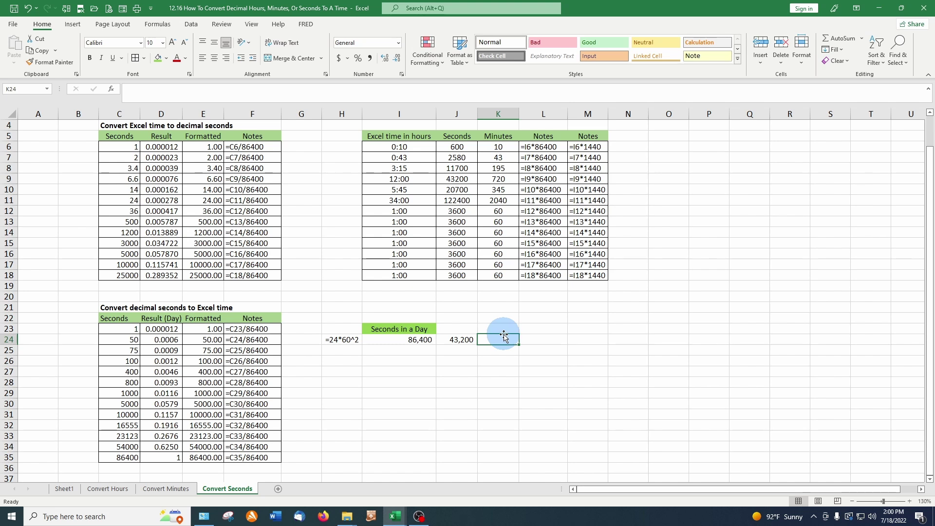
{"action": "type", "text": "=60"}
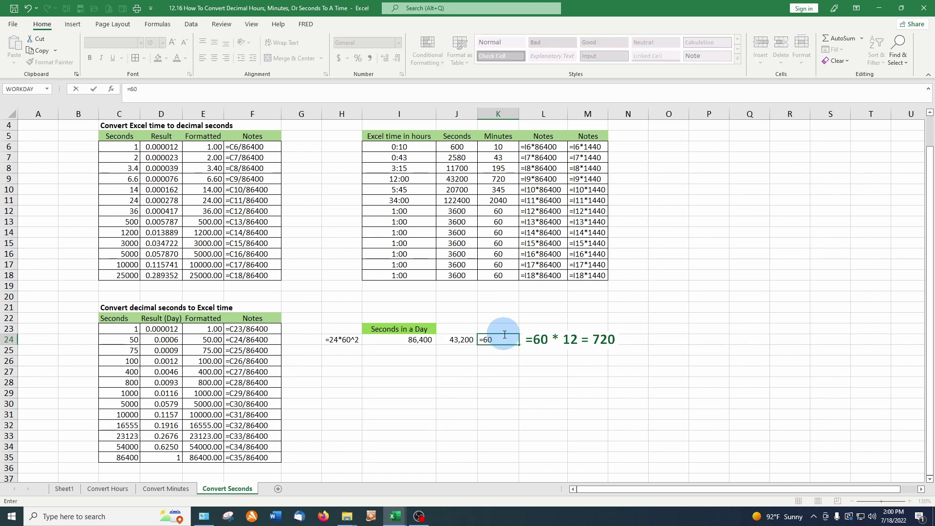
{"action": "type", "text": "*12"}
{"action": "key", "text": "ctrl+Return"}
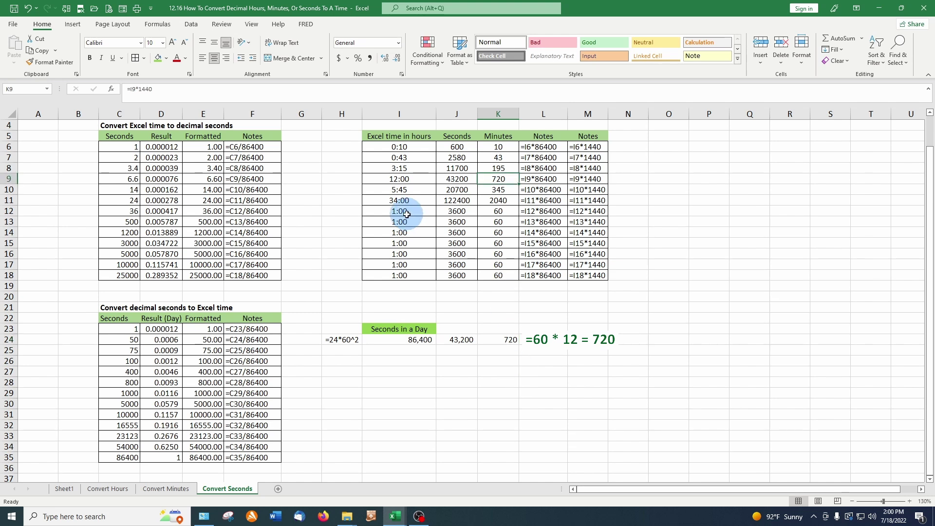
Examine the 1:00 rows and the seconds and minutes formulas for the 34:00 entry
{"action": "left_click_drag", "start_coordinate": [406, 212], "coordinate": [602, 275]}
{"action": "key", "text": "Up"}
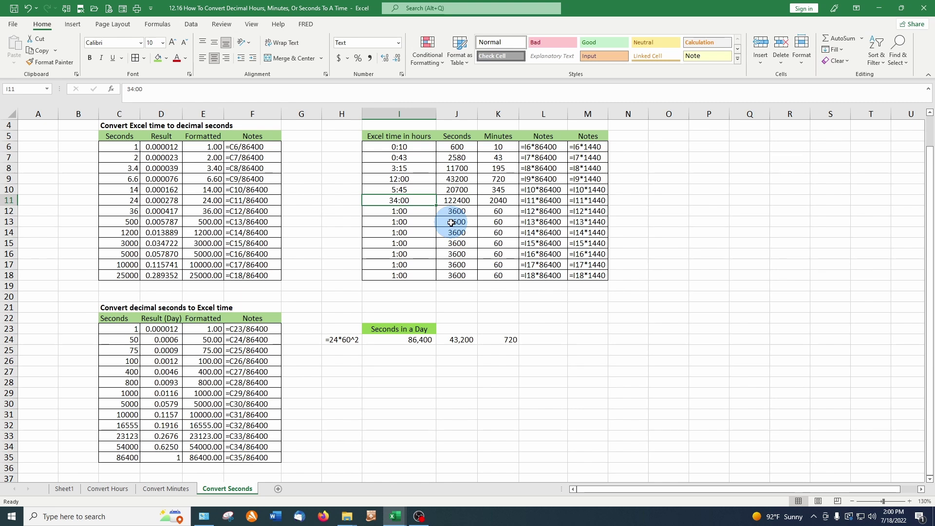
{"action": "left_click", "coordinate": [460, 201]}
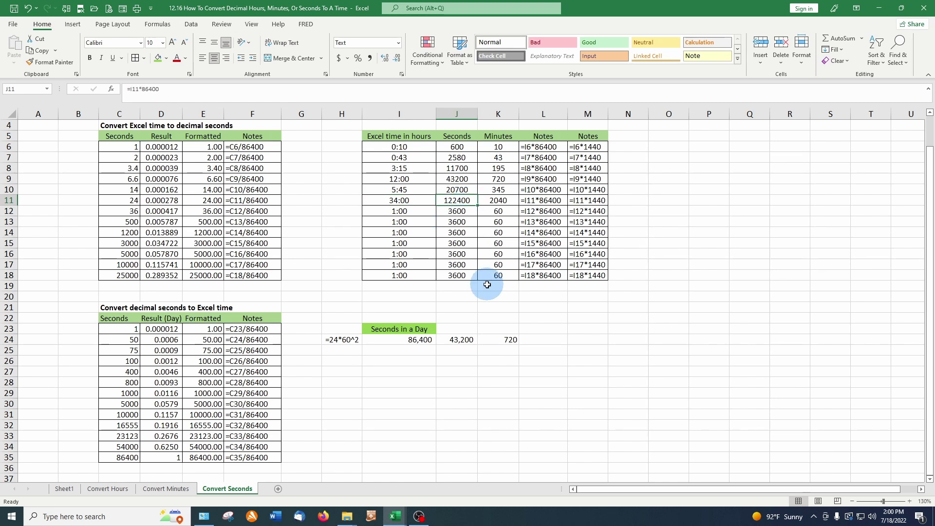
{"action": "left_click", "coordinate": [509, 200]}
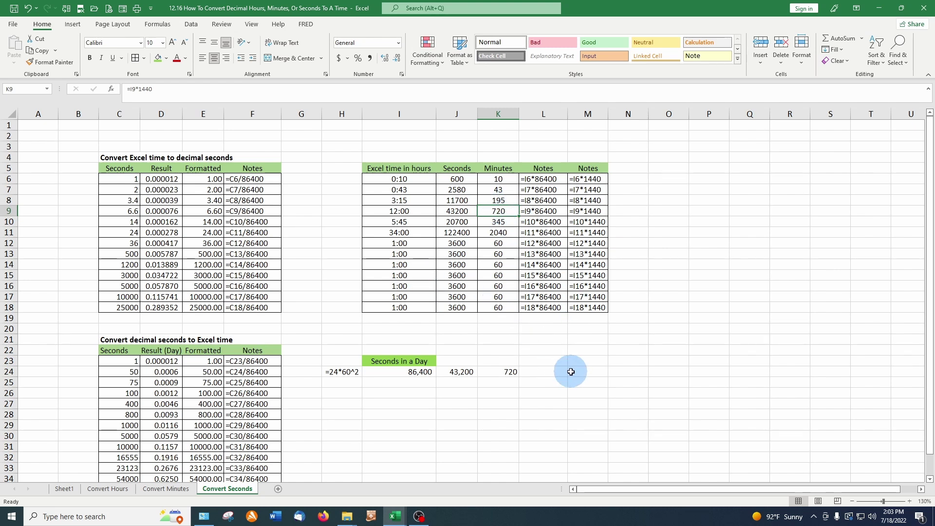
Enter 60, 60 and 24 in cells J26, K26 and L26
{"action": "left_click", "coordinate": [458, 395]}
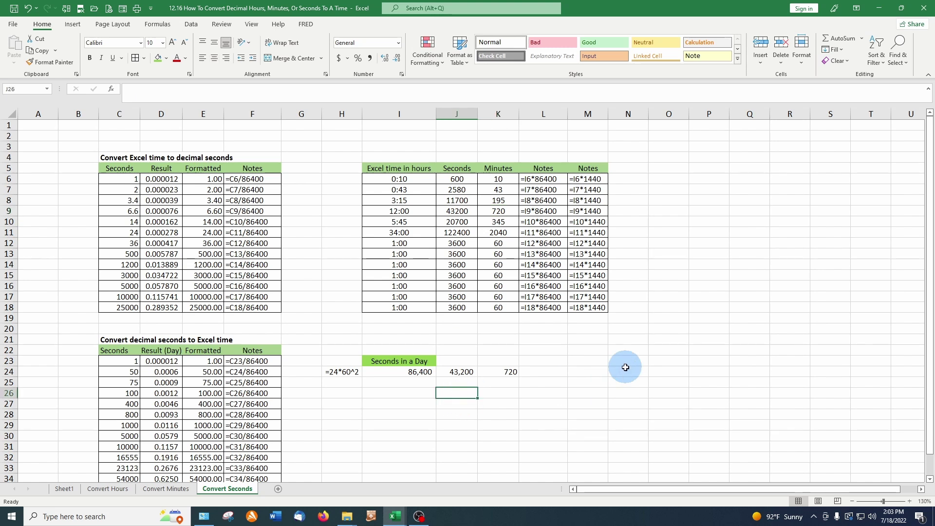
{"action": "type", "text": "60"}
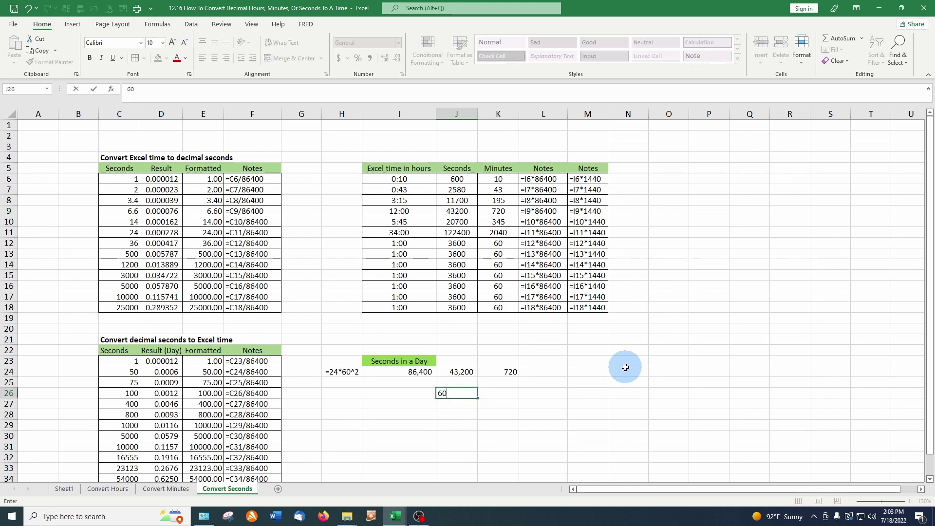
{"action": "key", "text": "Tab"}
{"action": "type", "text": "60"}
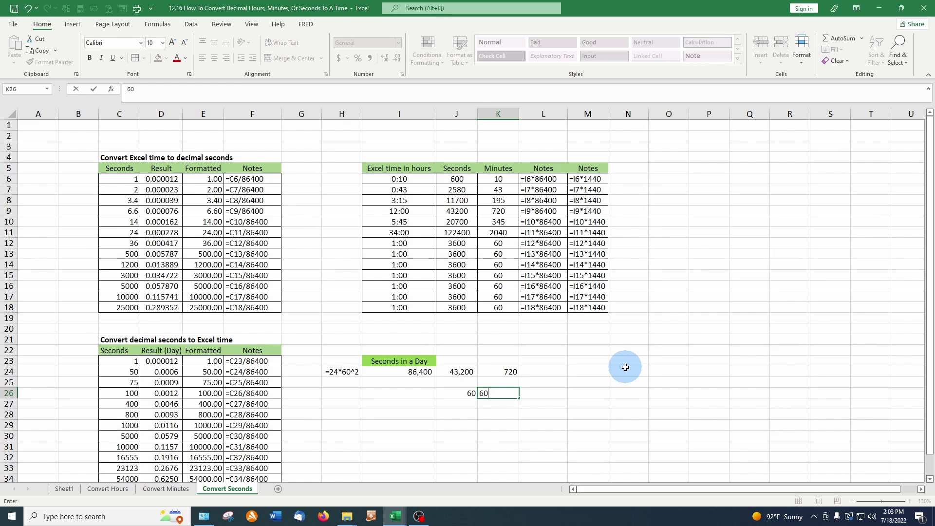
{"action": "key", "text": "Tab"}
{"action": "type", "text": "24"}
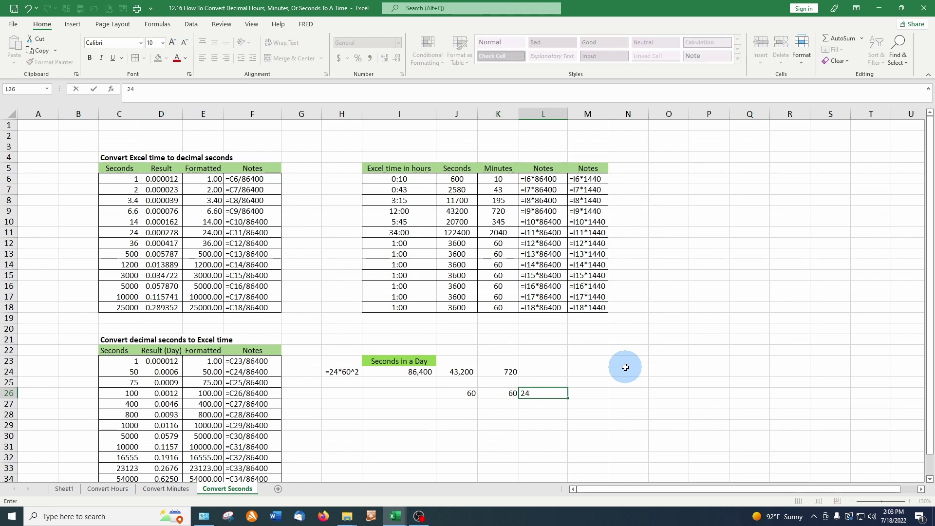
Label cells J25 to L25 above the values as Seconds, Minutes and Hours
{"action": "key", "text": "Up"}
{"action": "key", "text": "Left"}
{"action": "key", "text": "Left"}
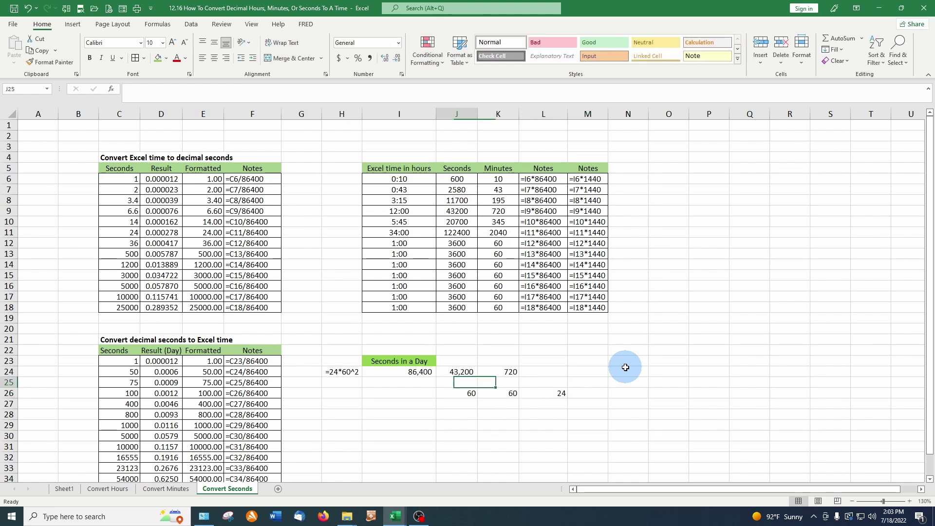
{"action": "type", "text": "Seconds"}
{"action": "key", "text": "Tab"}
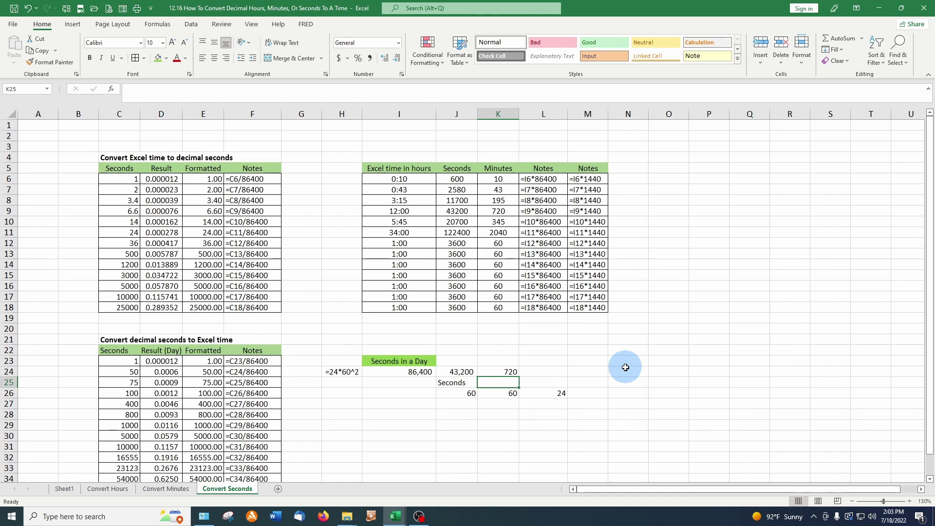
{"action": "type", "text": "Minutes"}
{"action": "key", "text": "Tab"}
{"action": "type", "text": "Hours"}
{"action": "key", "text": "Tab"}
Enter the formula =L26*K26 in cell M26 and label it "Minutes in a day" in M25
{"action": "key", "text": "Down"}
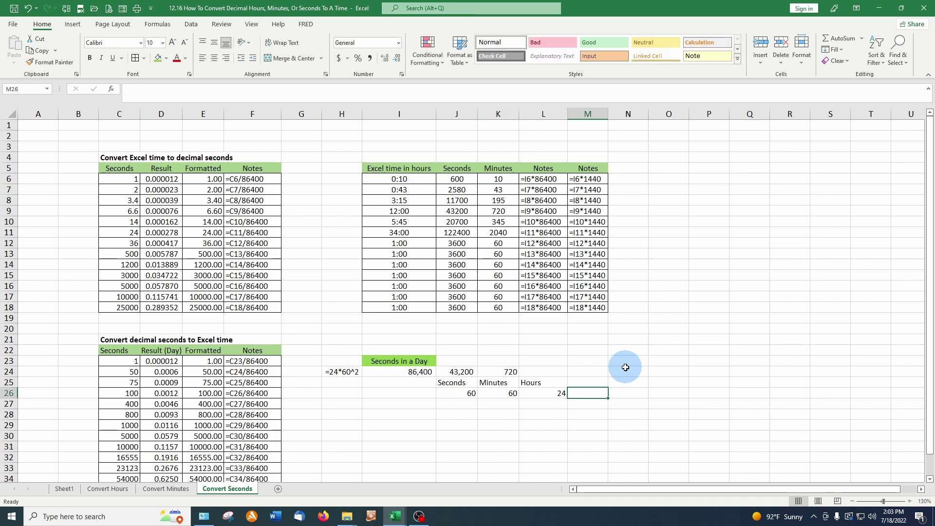
{"action": "type", "text": "="}
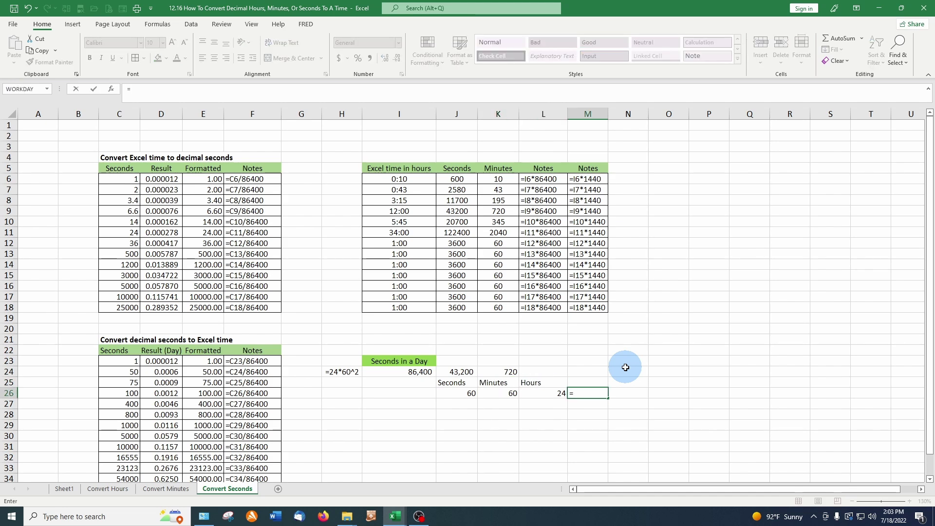
{"action": "key", "text": "Left"}
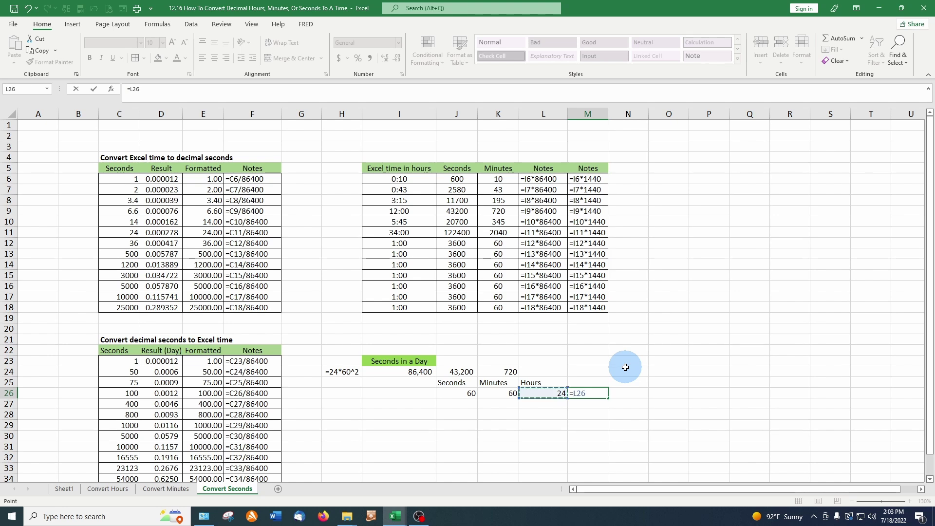
{"action": "type", "text": "*"}
{"action": "key", "text": "Left"}
{"action": "key", "text": "Left"}
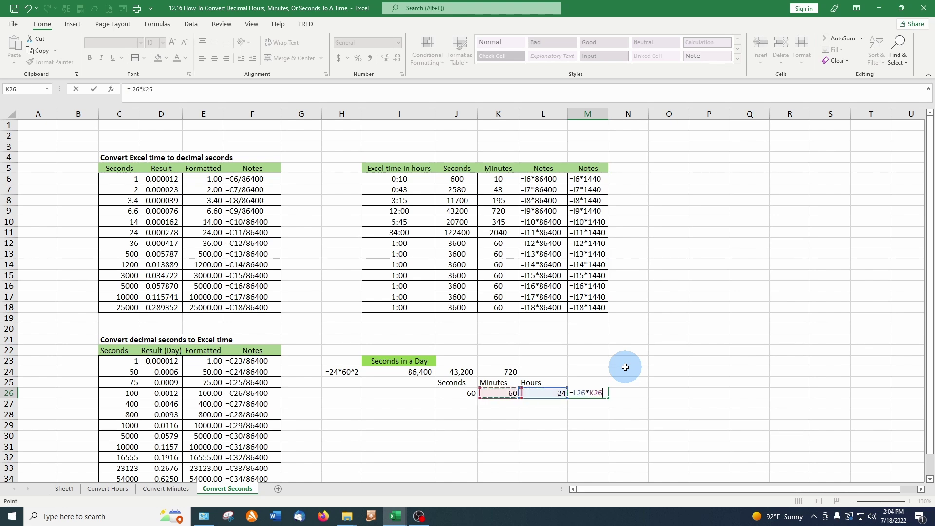
{"action": "key", "text": "Return"}
{"action": "key", "text": "Up"}
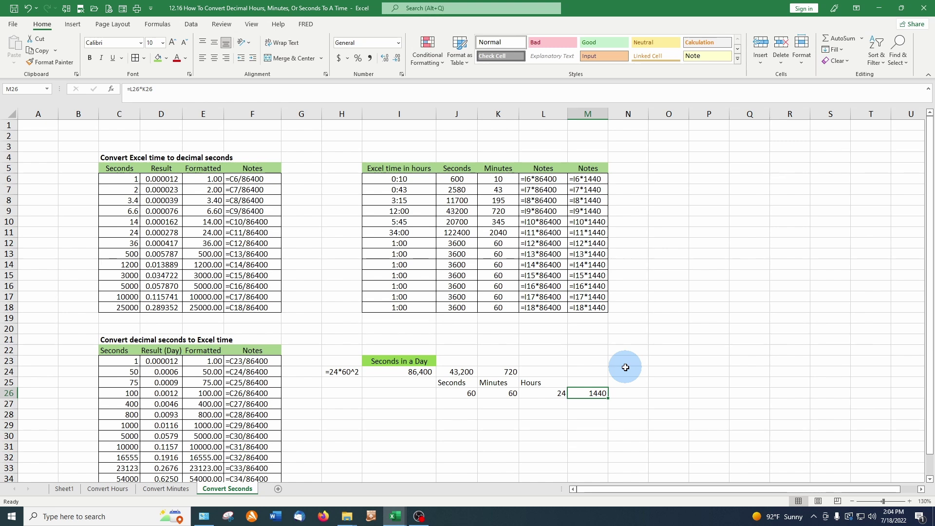
{"action": "key", "text": "Up"}
{"action": "type", "text": "Minutes in a day"}
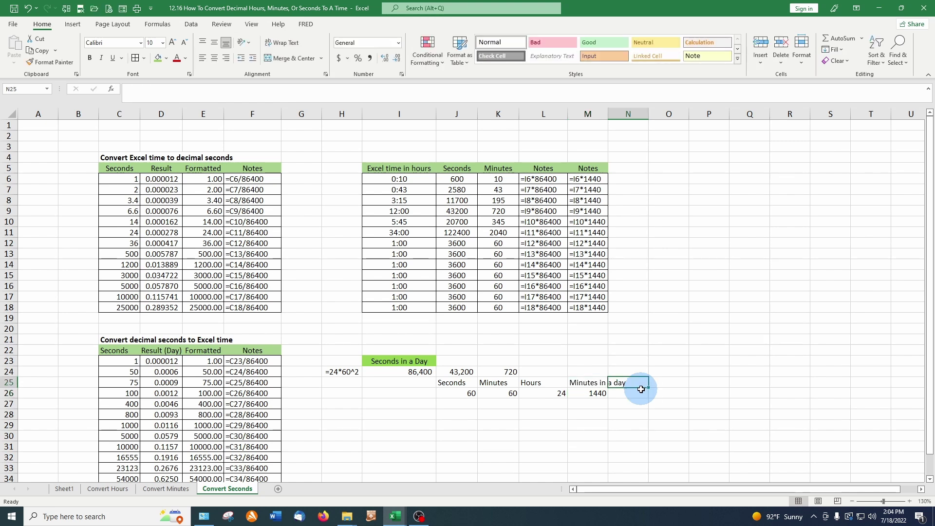
Enter the formula =L26*K26*J26 in cell N26 to multiply the hours, minutes and seconds
{"action": "left_click", "coordinate": [641, 390]}
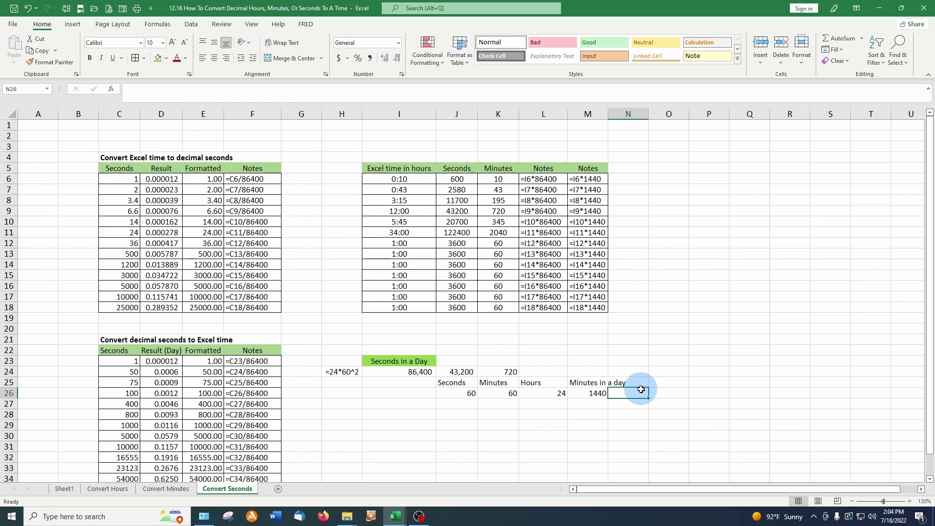
{"action": "type", "text": "="}
{"action": "key", "text": "Left"}
{"action": "key", "text": "Left"}
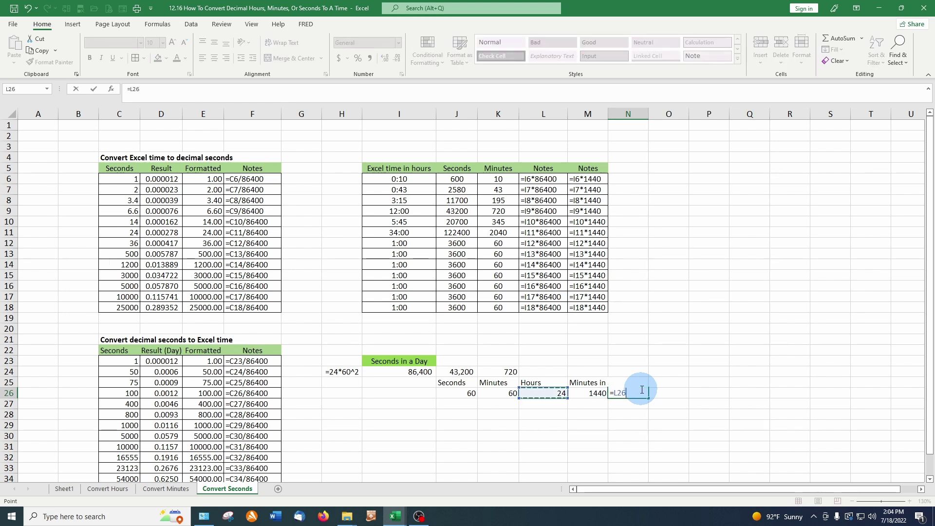
{"action": "type", "text": "*"}
{"action": "key", "text": "Left"}
{"action": "key", "text": "Left"}
{"action": "key", "text": "Left"}
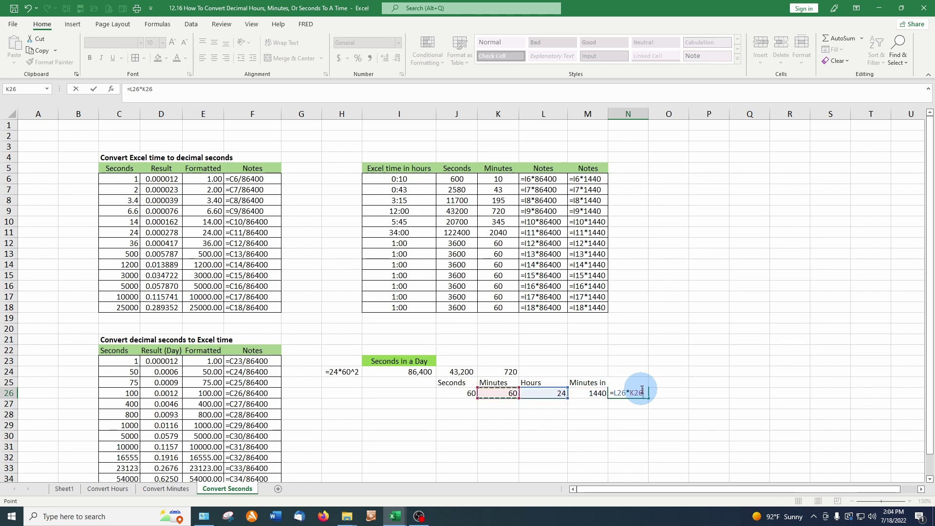
{"action": "type", "text": "*"}
{"action": "key", "text": "Left"}
{"action": "key", "text": "Left"}
{"action": "key", "text": "Left"}
{"action": "key", "text": "Left"}
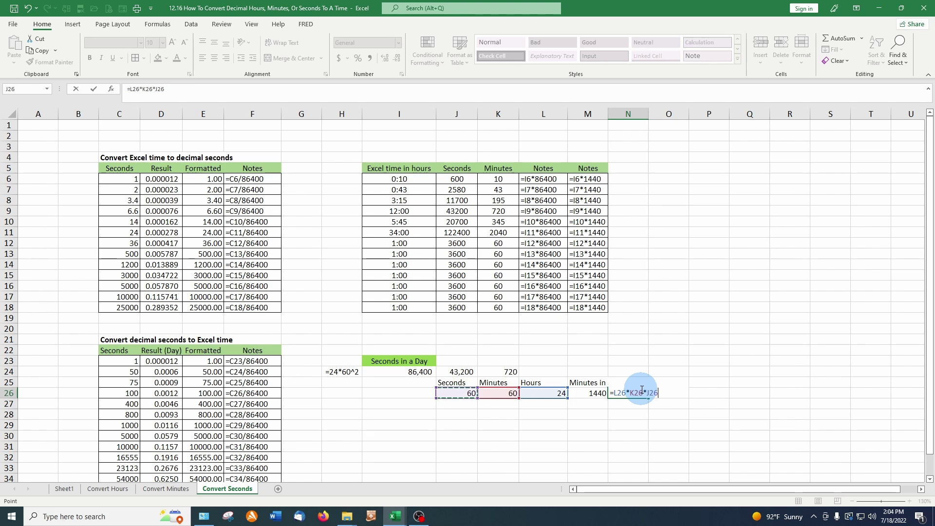
{"action": "key", "text": "ctrl+Return"}
Label the seconds formula by entering "Total Seconds in a Day" in cell N25
{"action": "key", "text": "Up"}
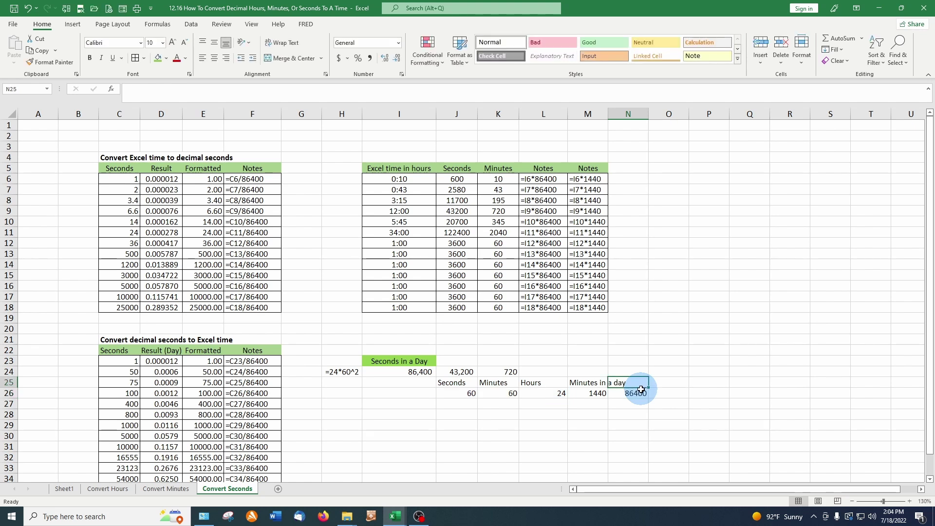
{"action": "type", "text": "Total Se"}
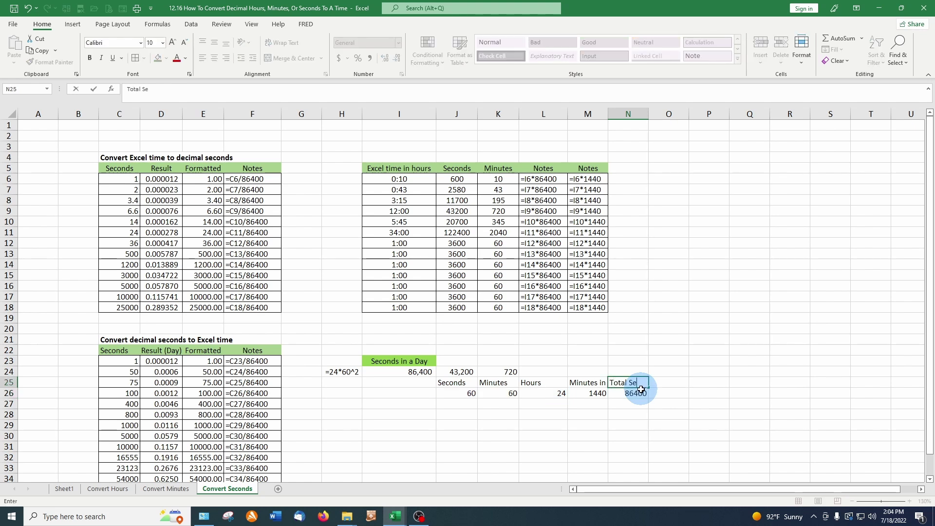
{"action": "type", "text": "conds in a Day"}
{"action": "key", "text": "Return"}
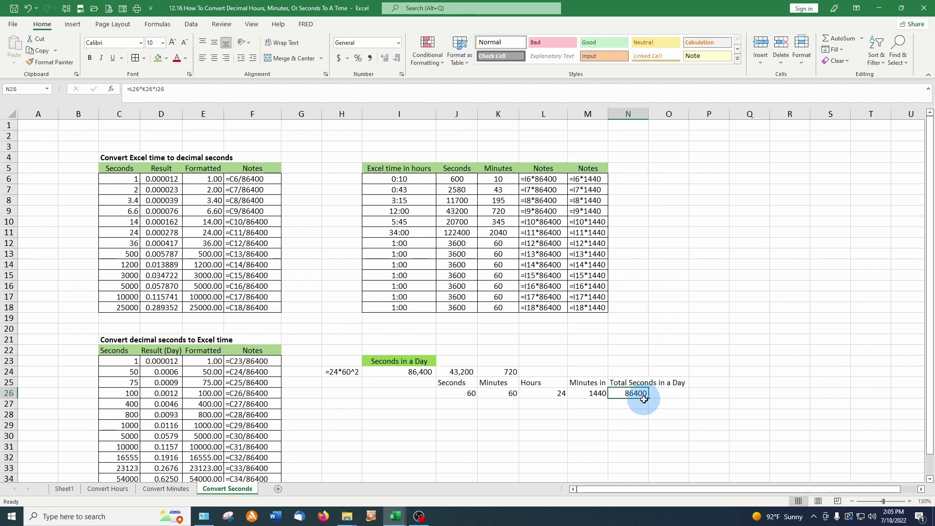
Test the minutes and seconds formulas by setting the hours in L26 to 12, 6 and finally 3
{"action": "left_click", "coordinate": [598, 393]}
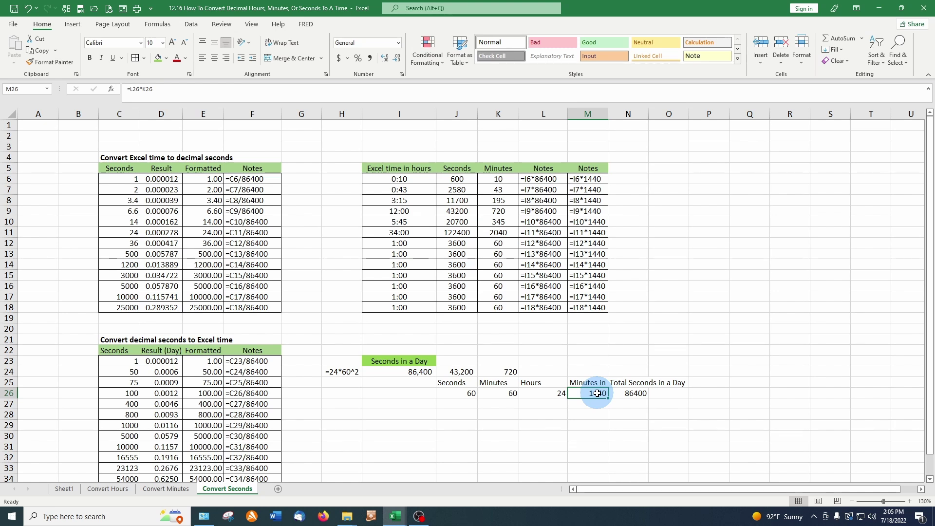
{"action": "left_click", "coordinate": [555, 393]}
{"action": "type", "text": "12"}
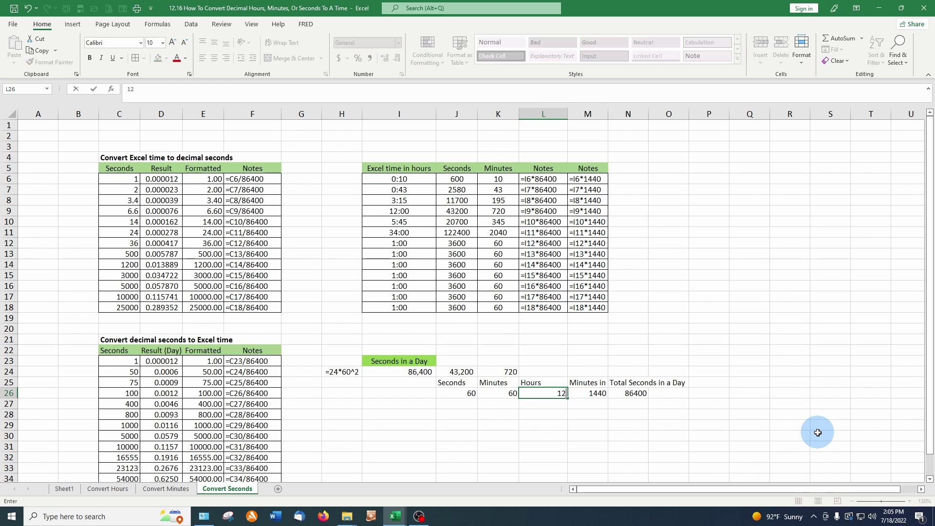
{"action": "key", "text": "ctrl+Return"}
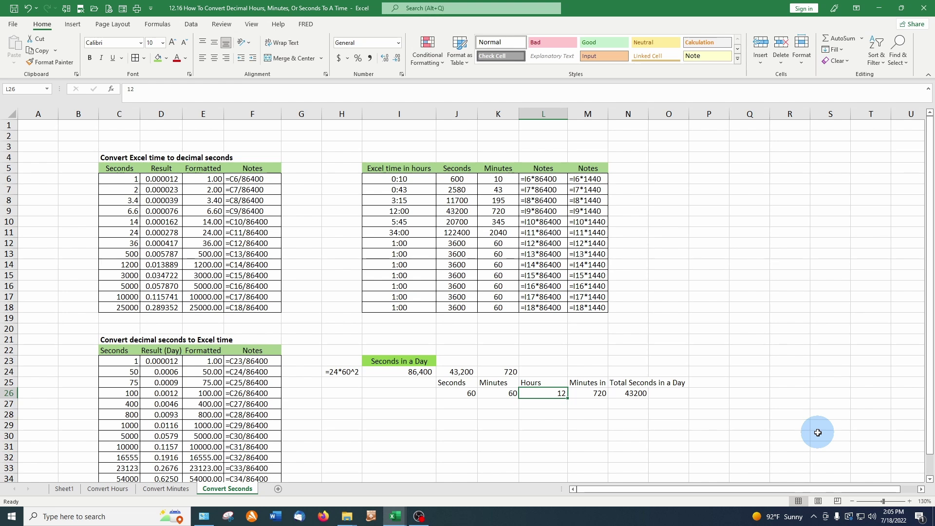
{"action": "type", "text": "6"}
{"action": "key", "text": "Return"}
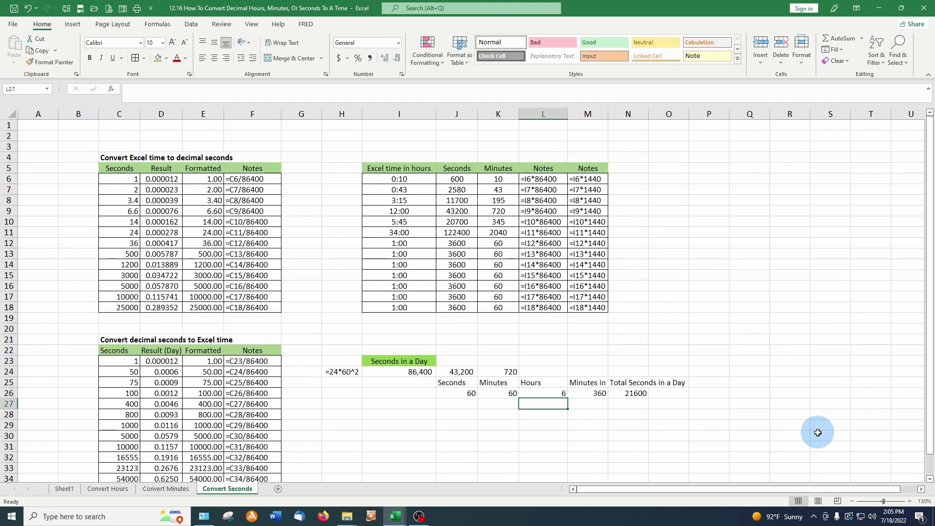
{"action": "key", "text": "Up"}
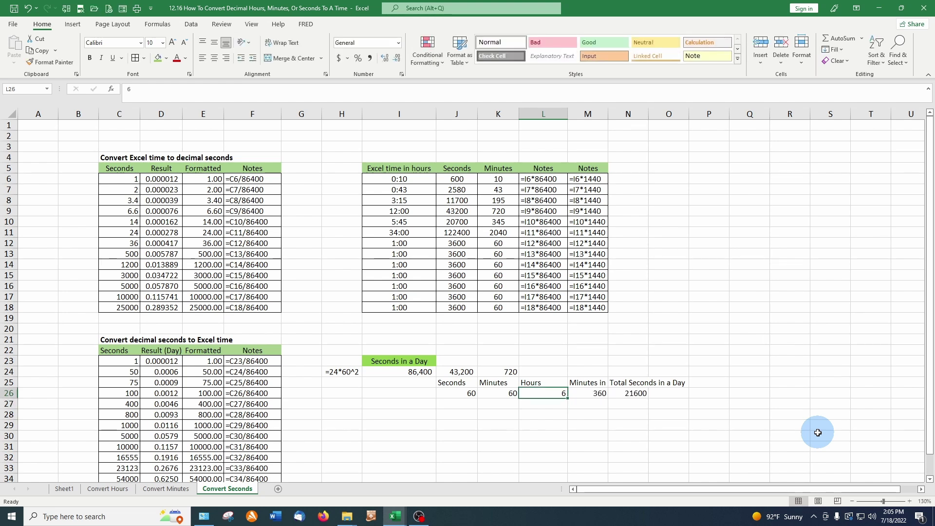
{"action": "type", "text": "3"}
{"action": "key", "text": "Return"}
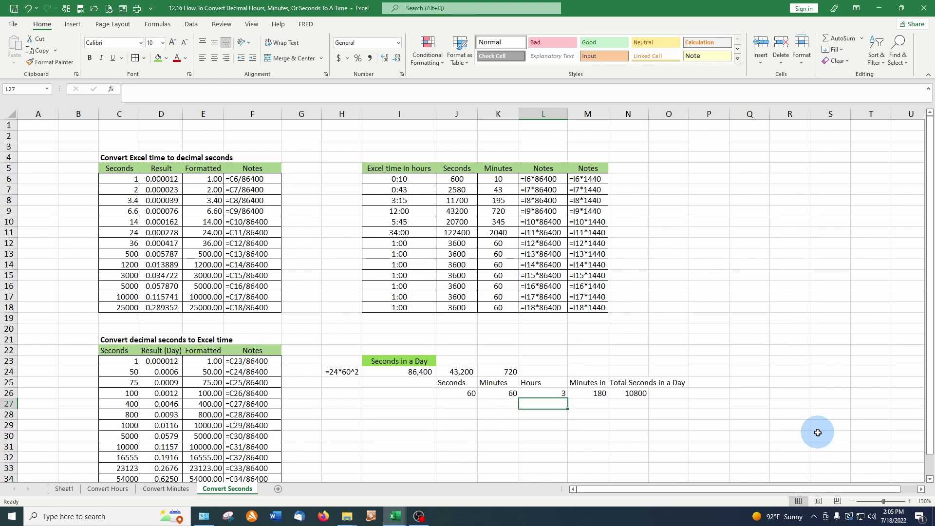
{"action": "key", "text": "Up"}
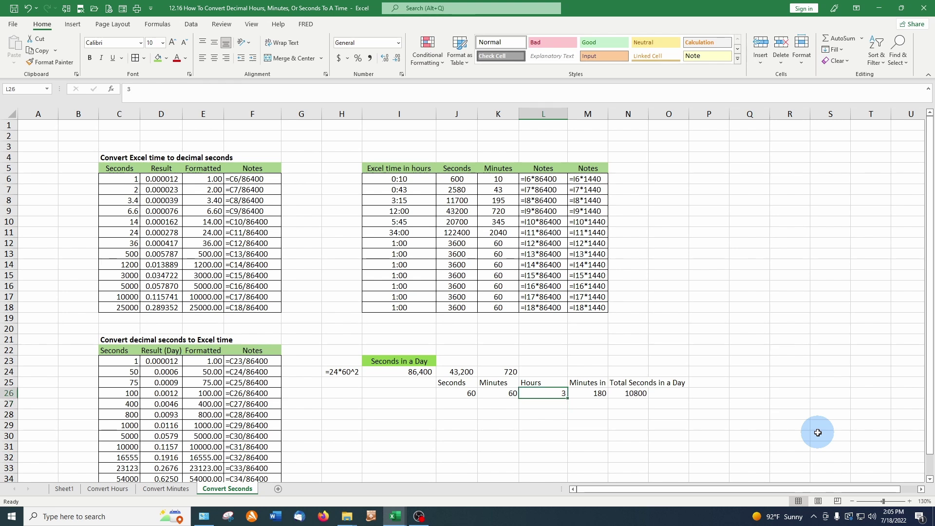